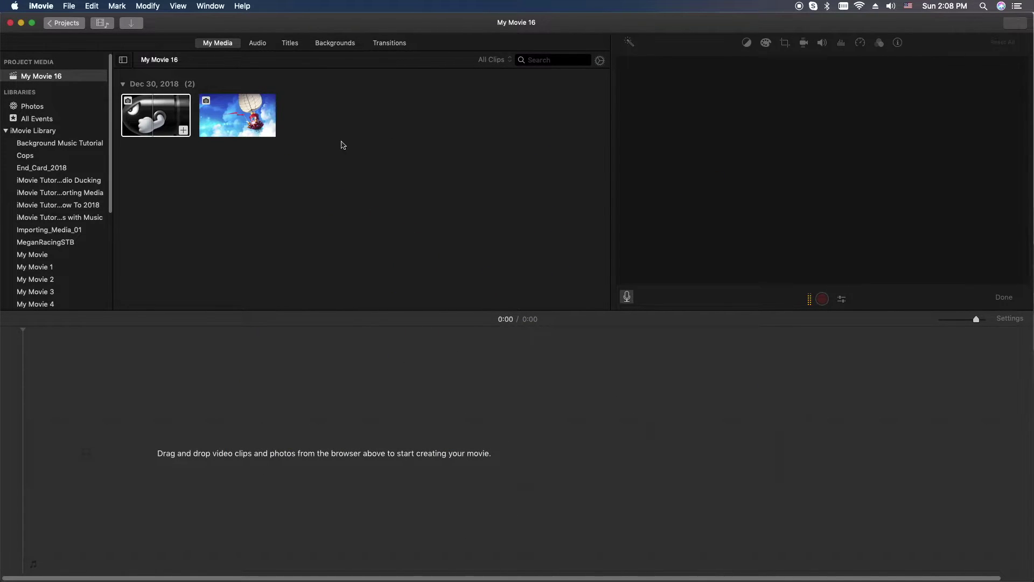
Lay down the balloon photo as an extended background clip and stack the bullet photo above it, trimmed to 4.0s.
left_click_drag(268, 137, 29, 459)
left_click_drag(599, 464, 753, 470)
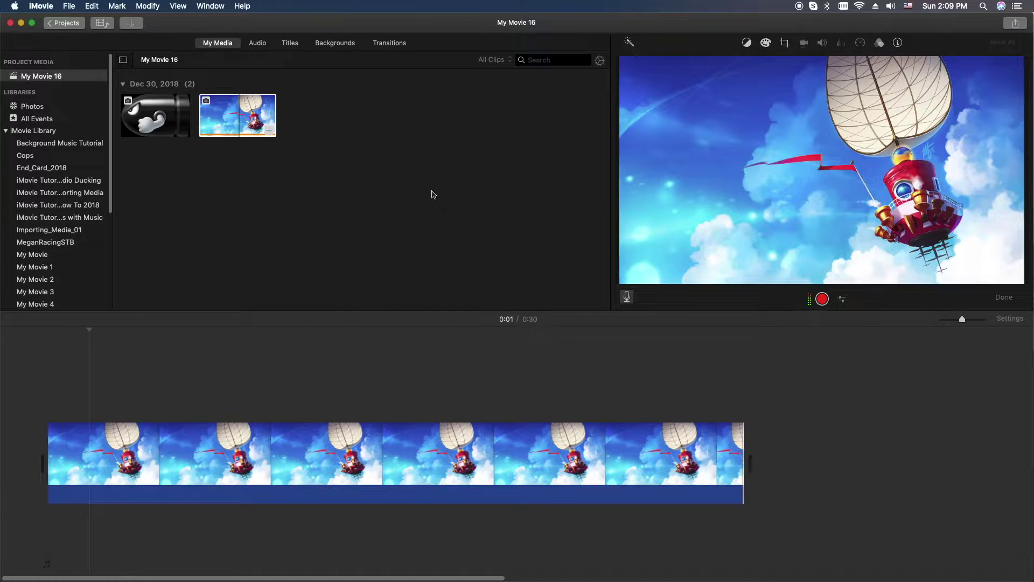
left_click(154, 110)
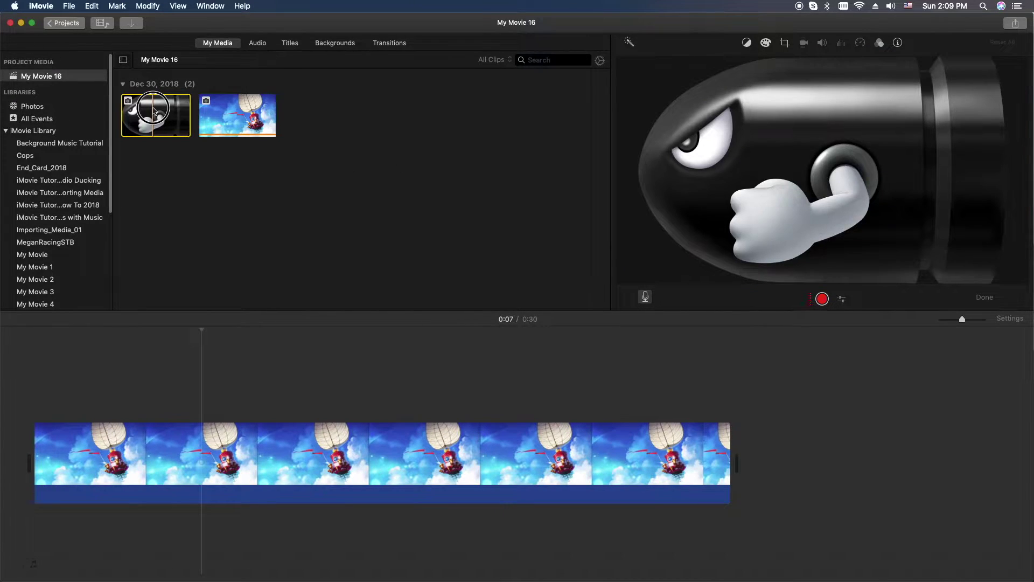
left_click_drag(154, 111, 177, 366)
left_click_drag(231, 387, 266, 390)
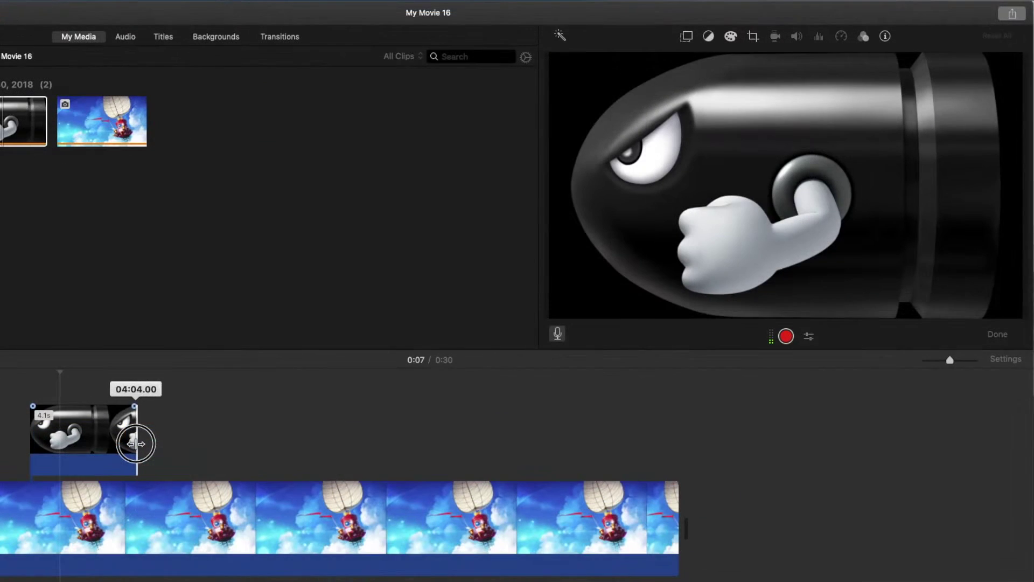
left_click_drag(136, 443, 134, 439)
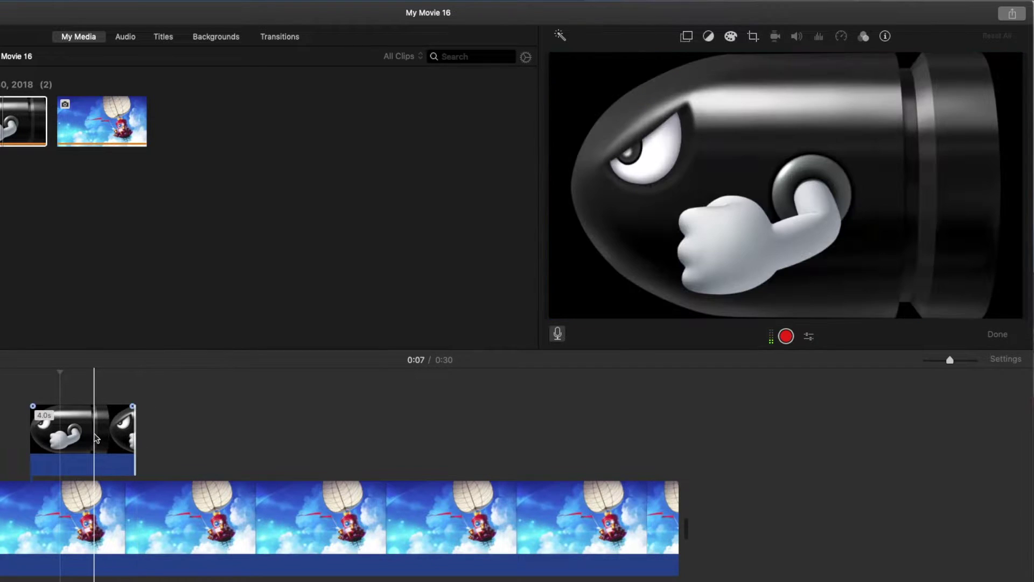
left_click(96, 438)
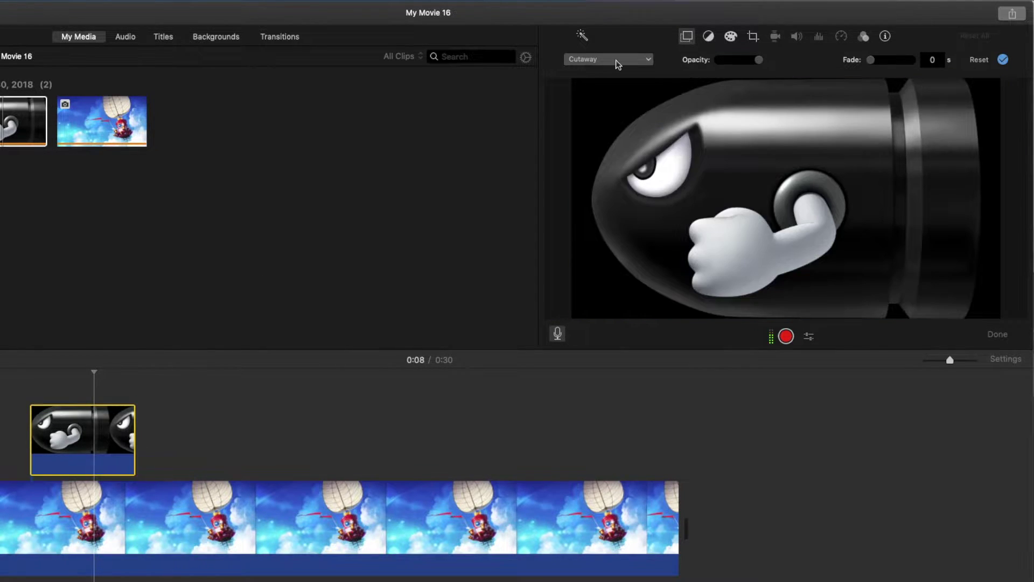
Set the bullet clip's overlay to Picture in Picture and resize the inset to sit past the frame's right edge.
left_click(648, 60)
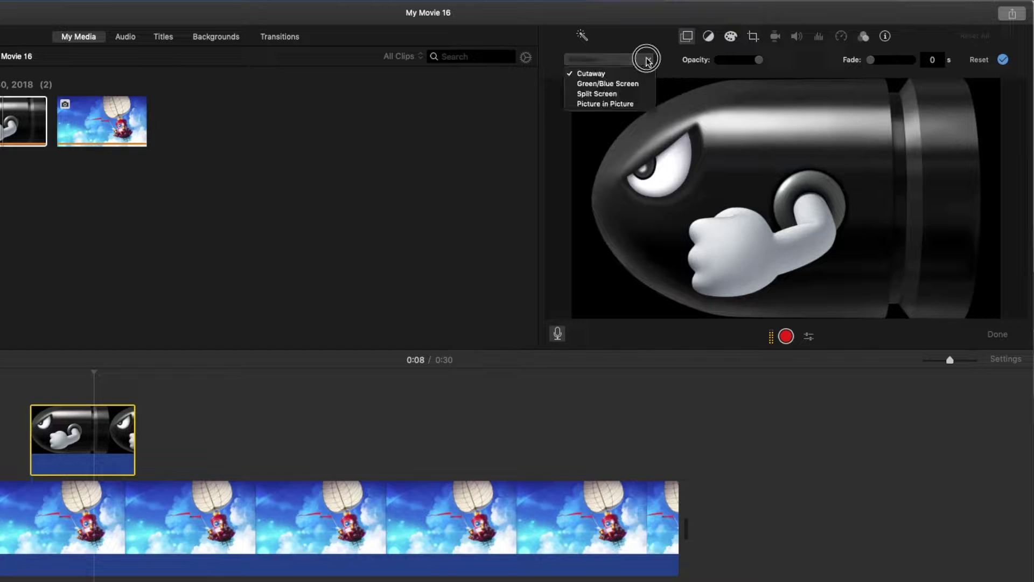
left_click(638, 104)
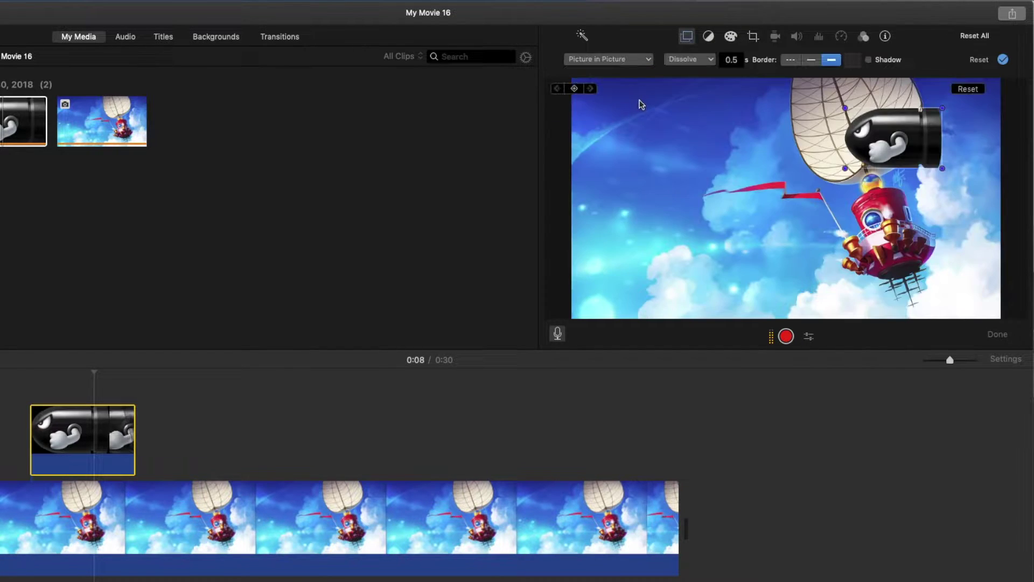
left_click_drag(906, 139, 724, 195)
left_click_drag(675, 155, 728, 223)
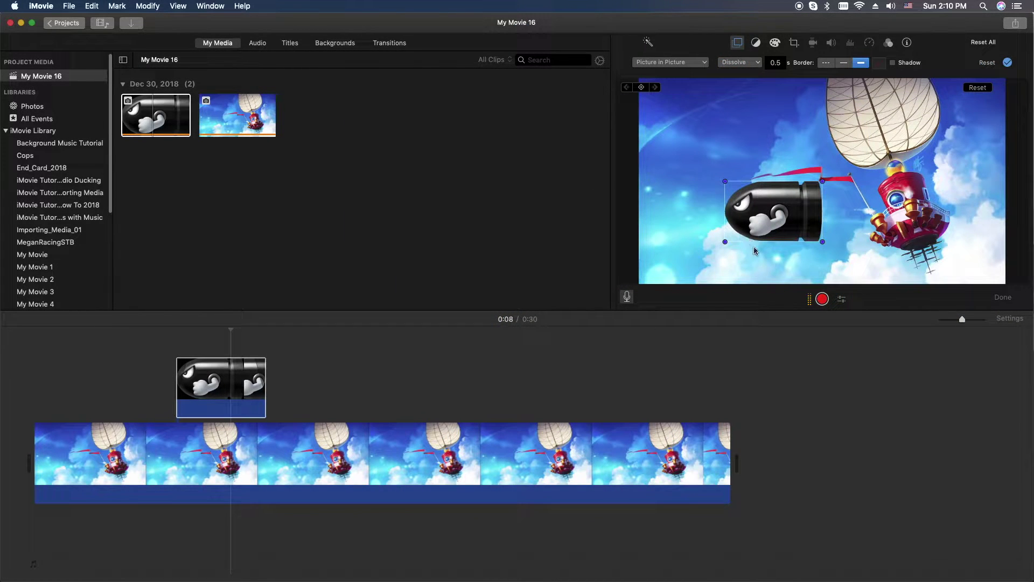
left_click_drag(735, 208, 997, 247)
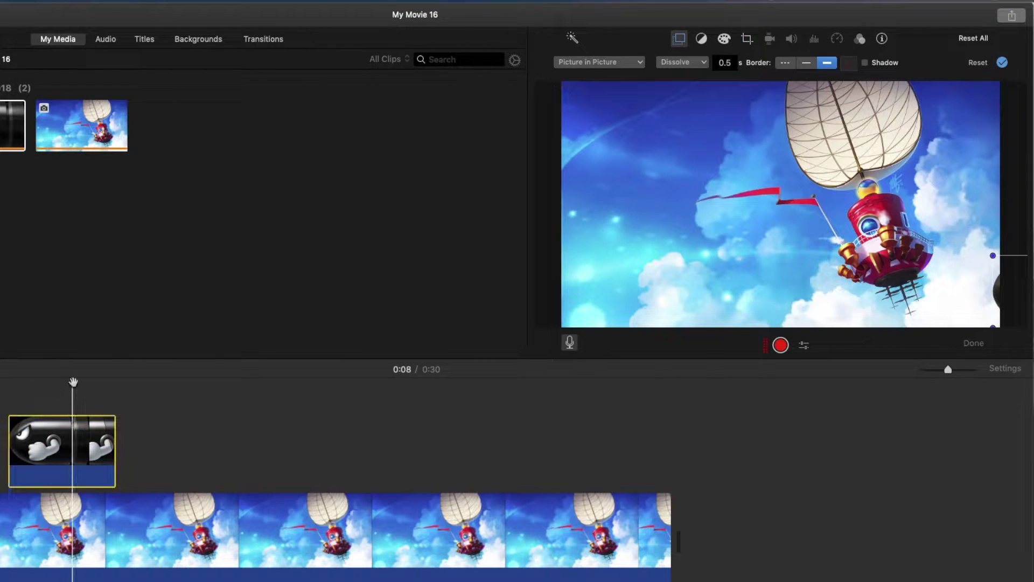
Put the playhead on the bullet clip's first frame and add a keyframe there.
left_click_drag(74, 381, 12, 383)
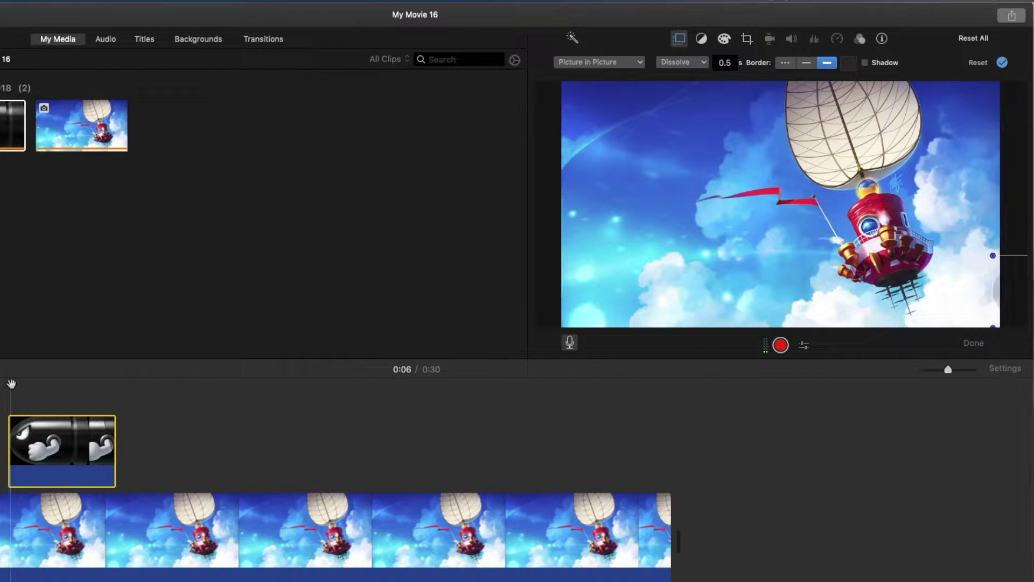
left_click(16, 444)
left_click(33, 446)
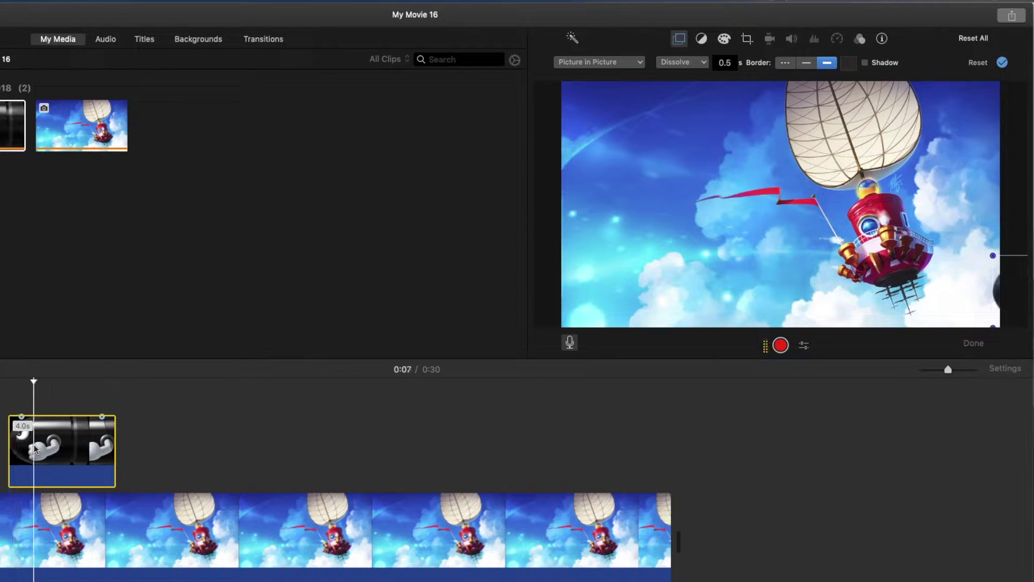
left_click(21, 455)
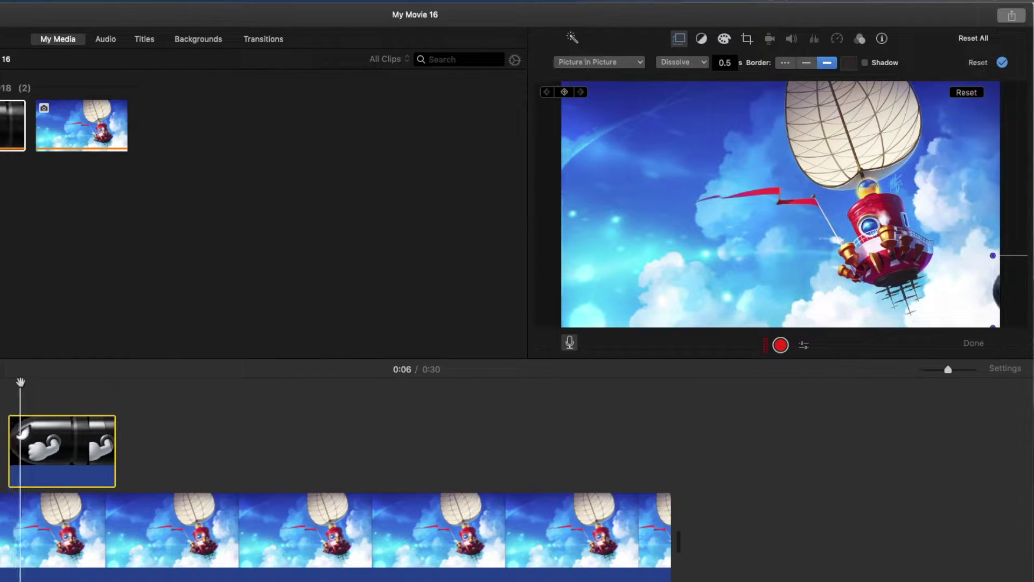
left_click(21, 453)
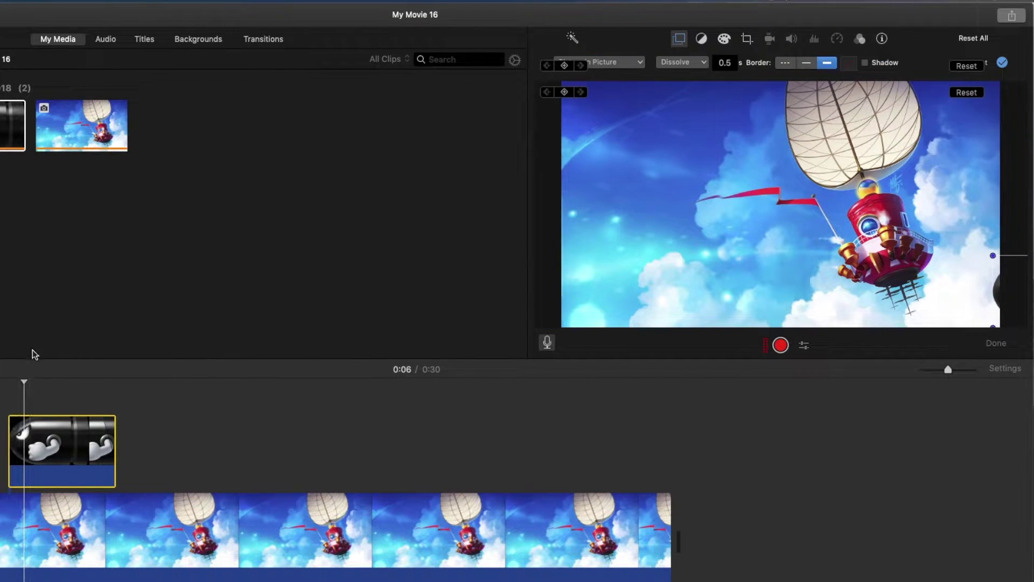
left_click_drag(25, 382, 10, 382)
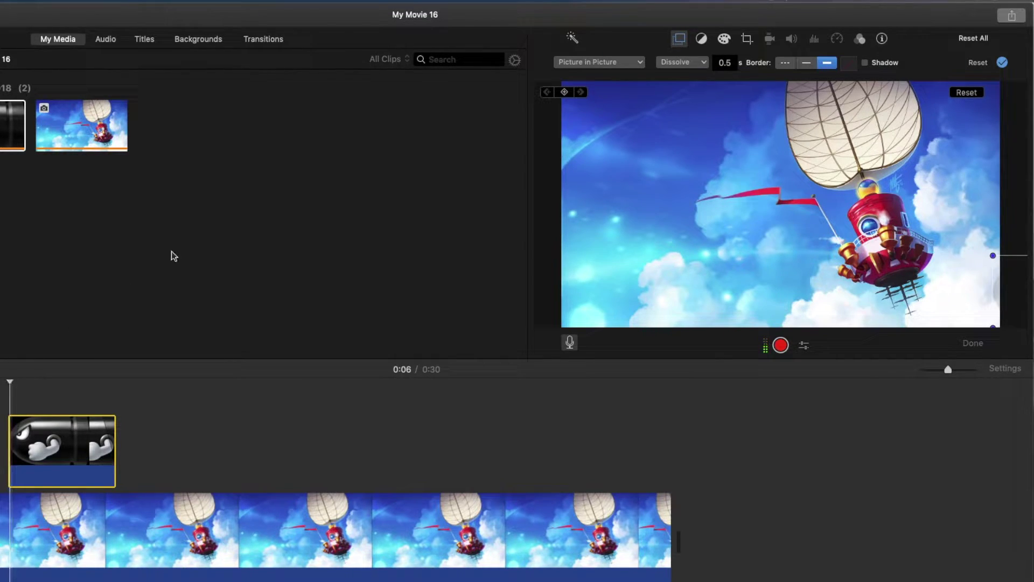
left_click(565, 94)
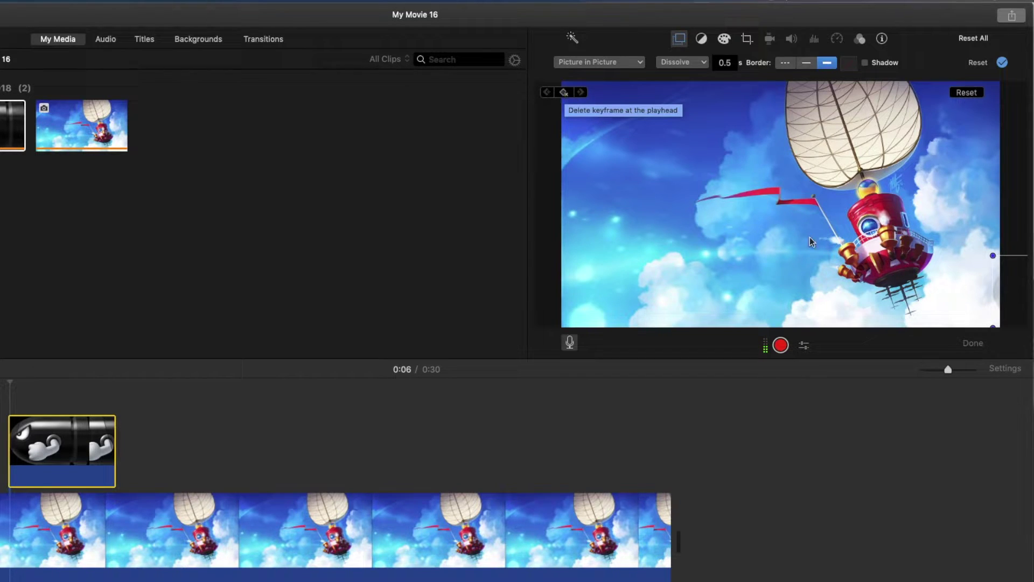
Drag the bullet inset from the right edge to just past the frame's left edge.
left_click_drag(1026, 301, 556, 290)
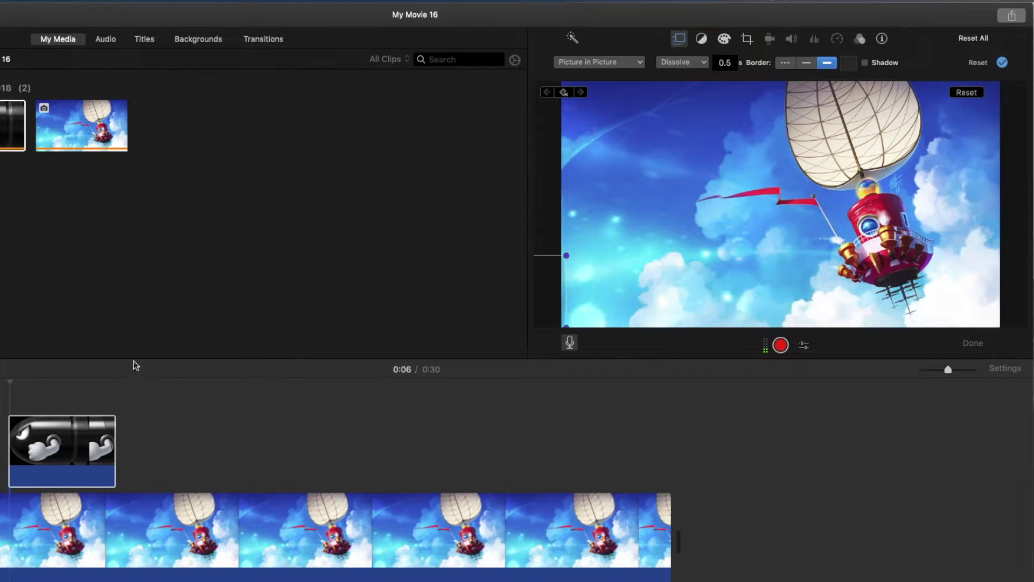
left_click_drag(9, 381, 114, 384)
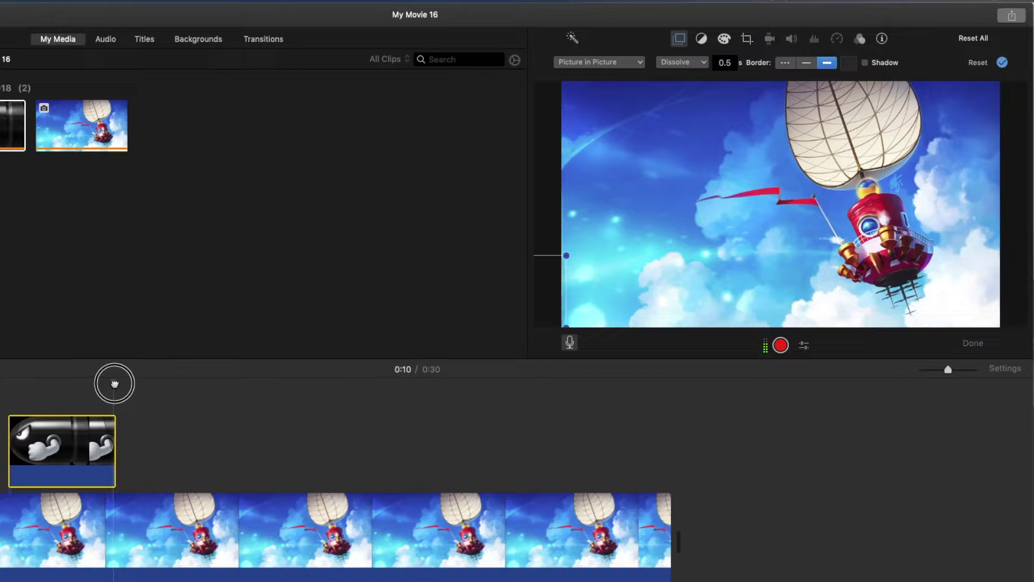
Set the bullet clip's Dissolve fade to 0, keeping the clip at 4.0s.
left_click(109, 439)
left_click_drag(102, 416, 125, 417)
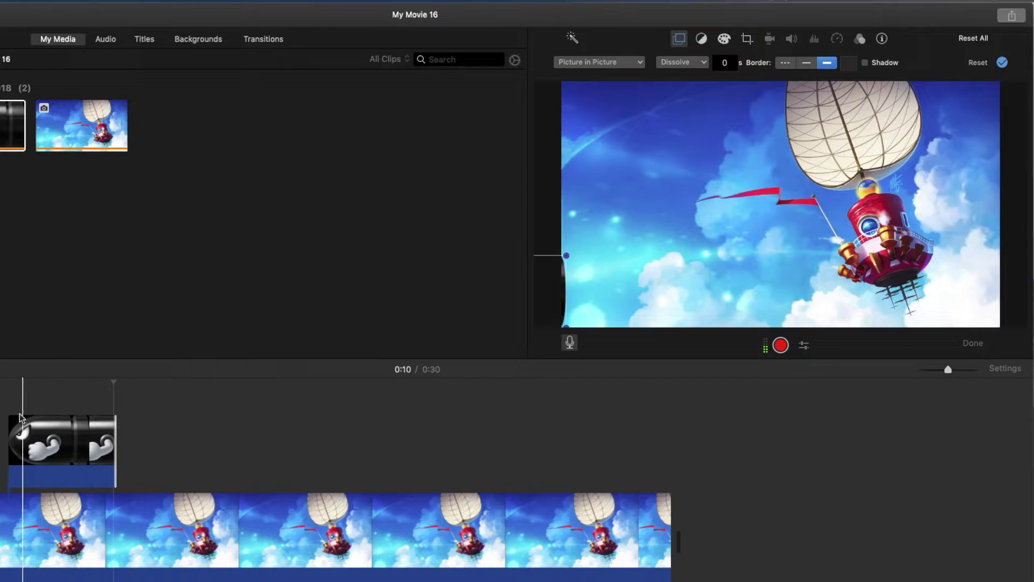
left_click_drag(9, 416, 13, 415)
left_click(61, 439)
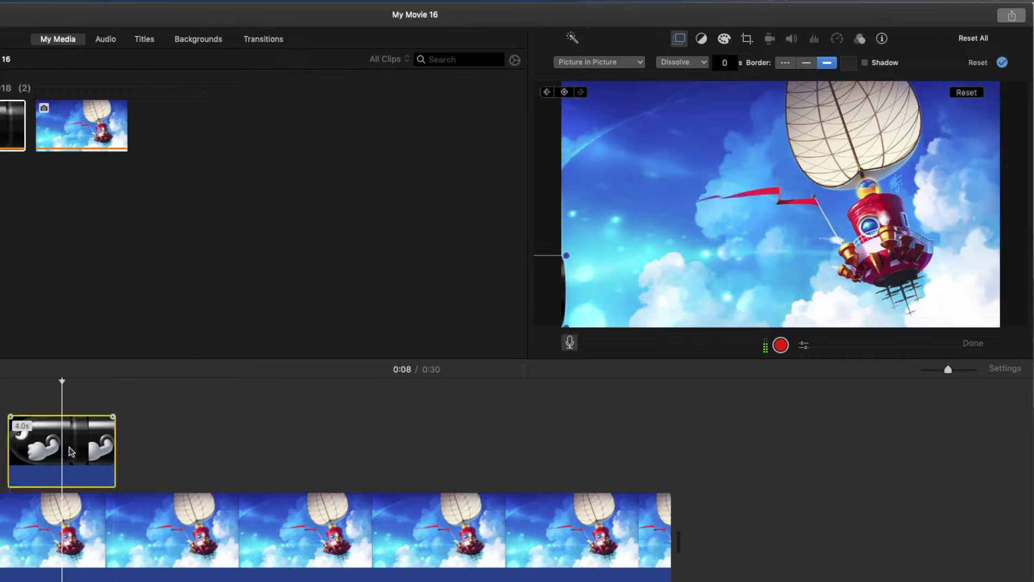
Add a second keyframe at the bullet clip's last frame.
left_click(113, 431)
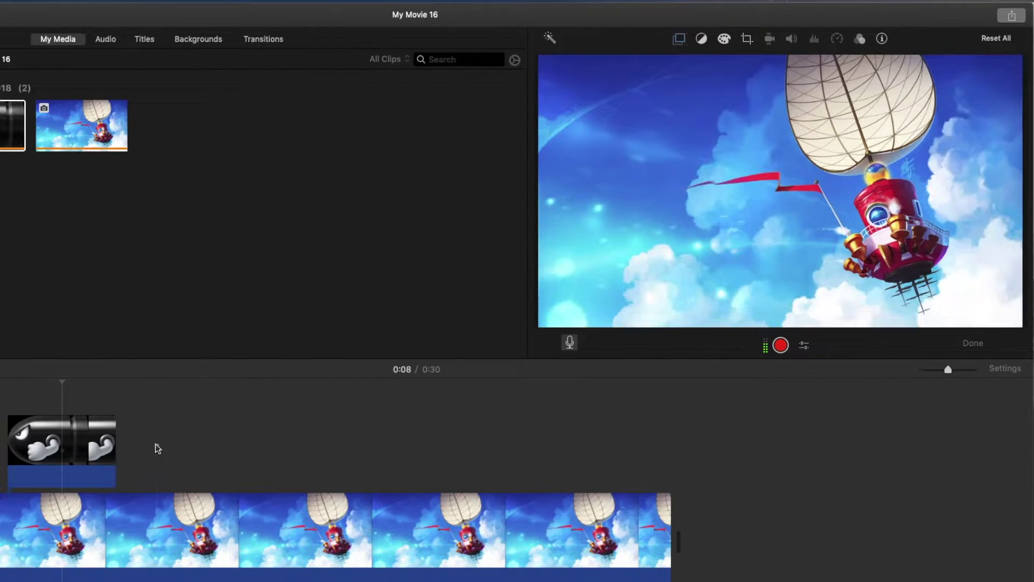
left_click(107, 450)
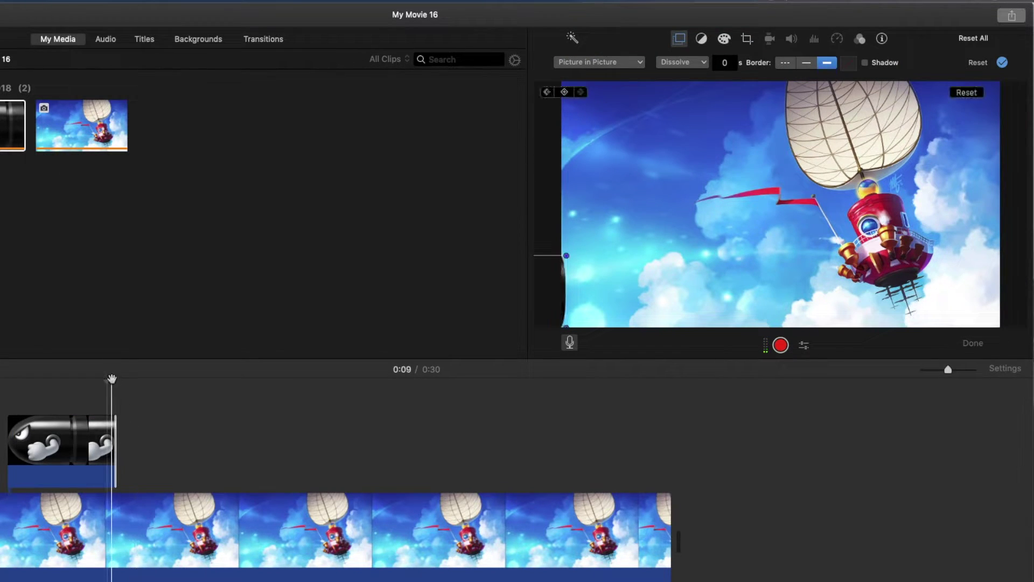
left_click_drag(106, 381, 110, 380)
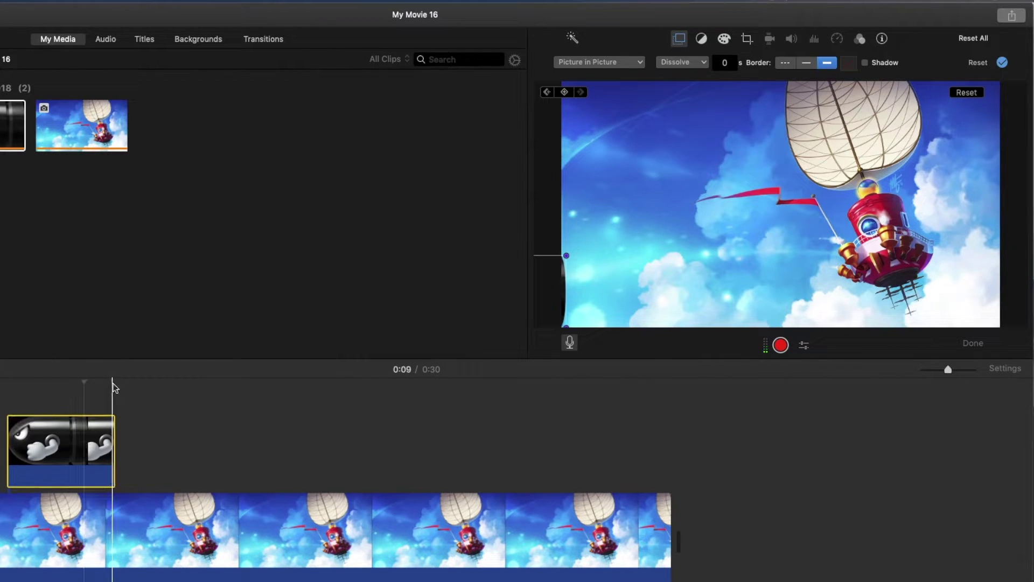
left_click(112, 383)
left_click(108, 438)
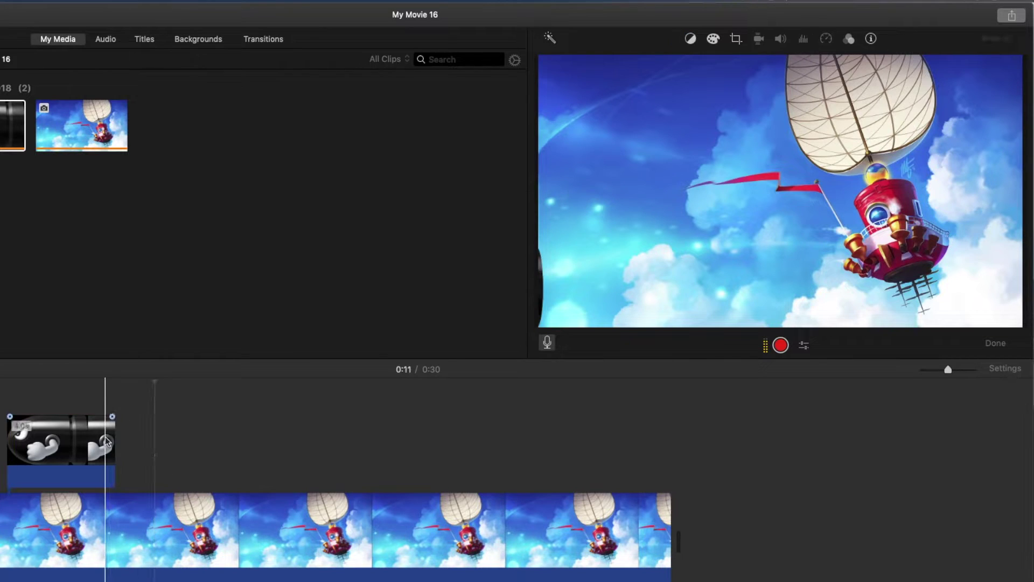
left_click(105, 436)
left_click(109, 381)
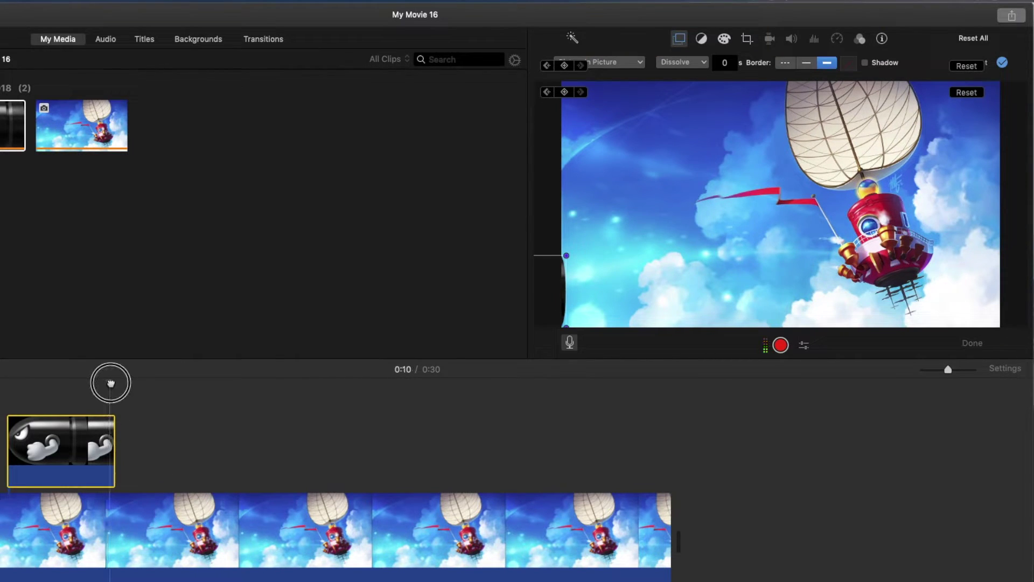
left_click(564, 93)
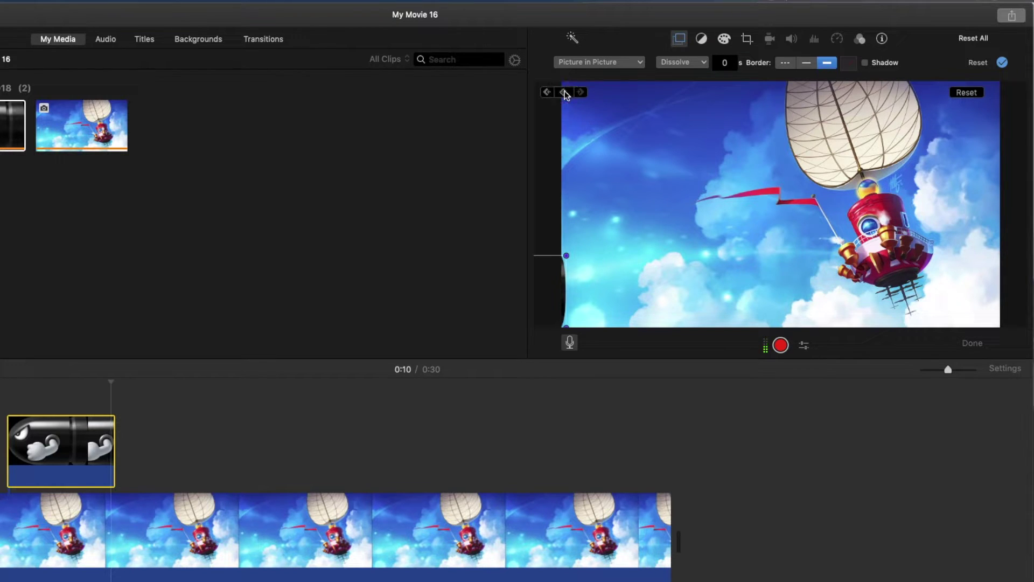
left_click(1003, 63)
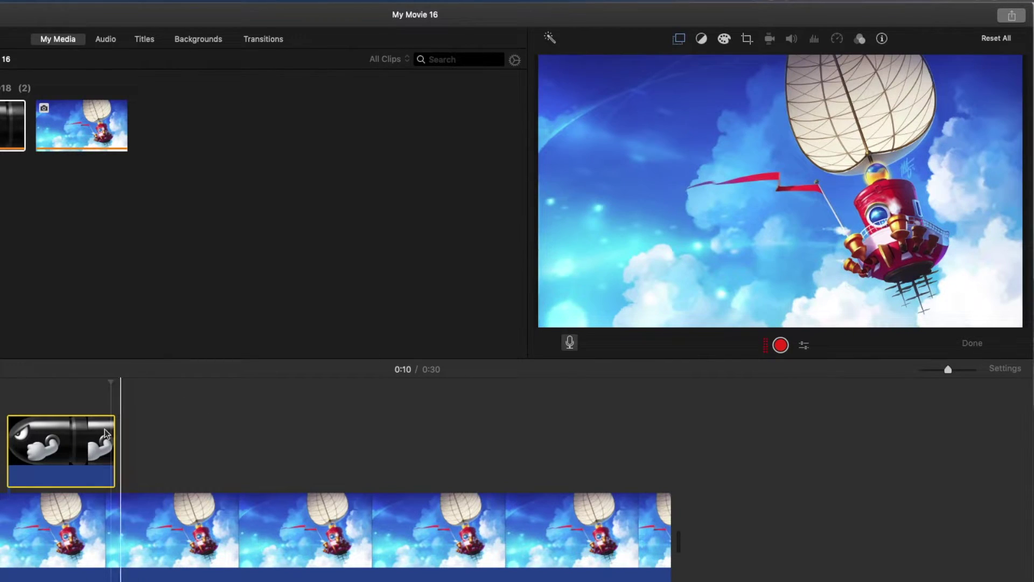
left_click(1, 416)
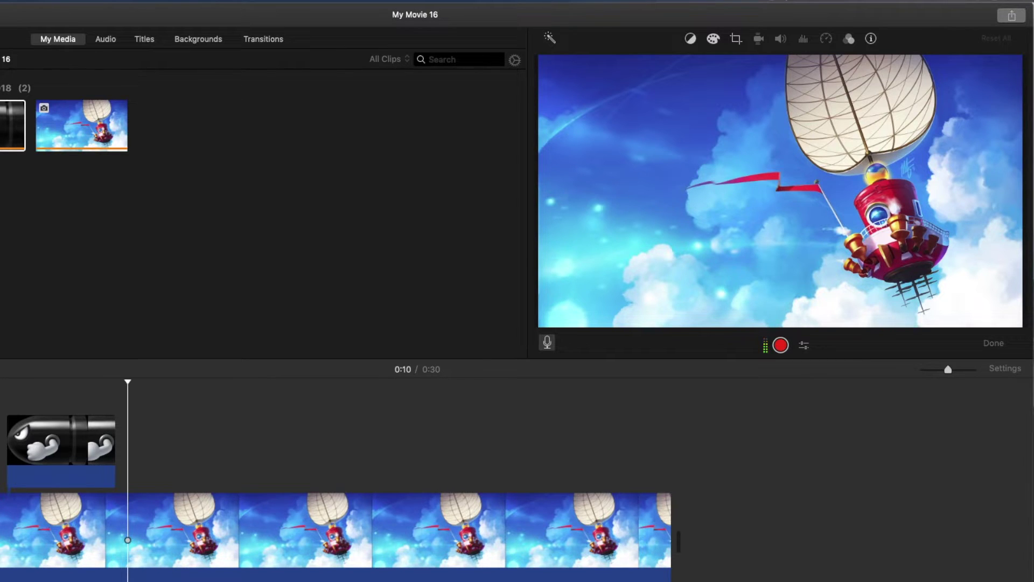
left_click(65, 441)
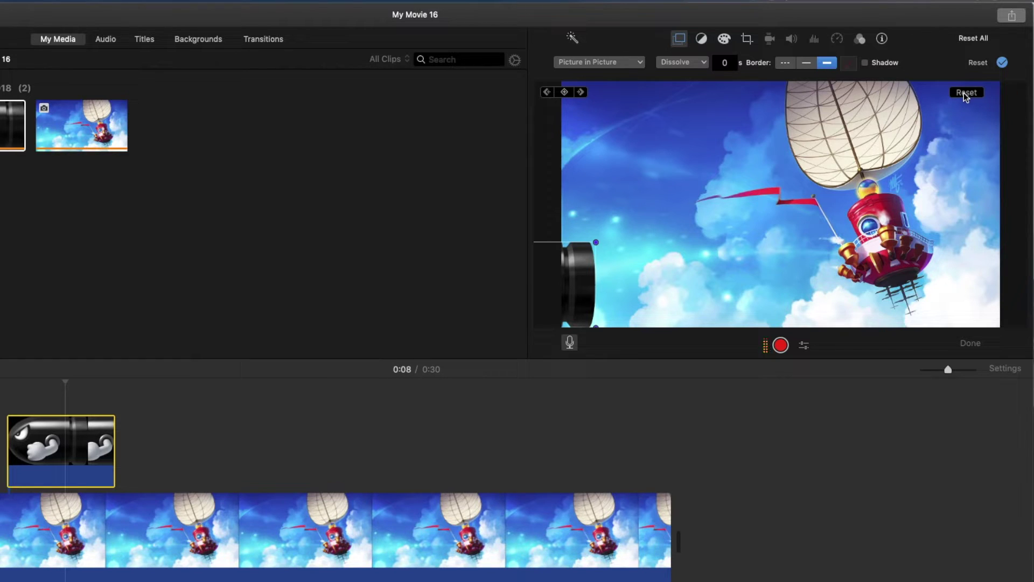
left_click(964, 93)
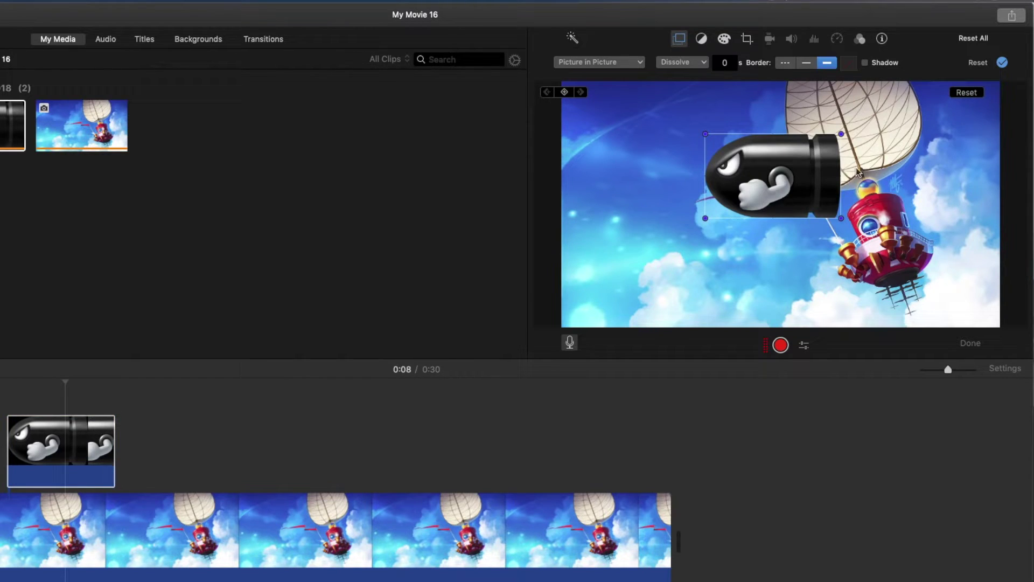
Reset the bullet overlay and shrink it into the frame's top-right corner.
left_click(969, 93)
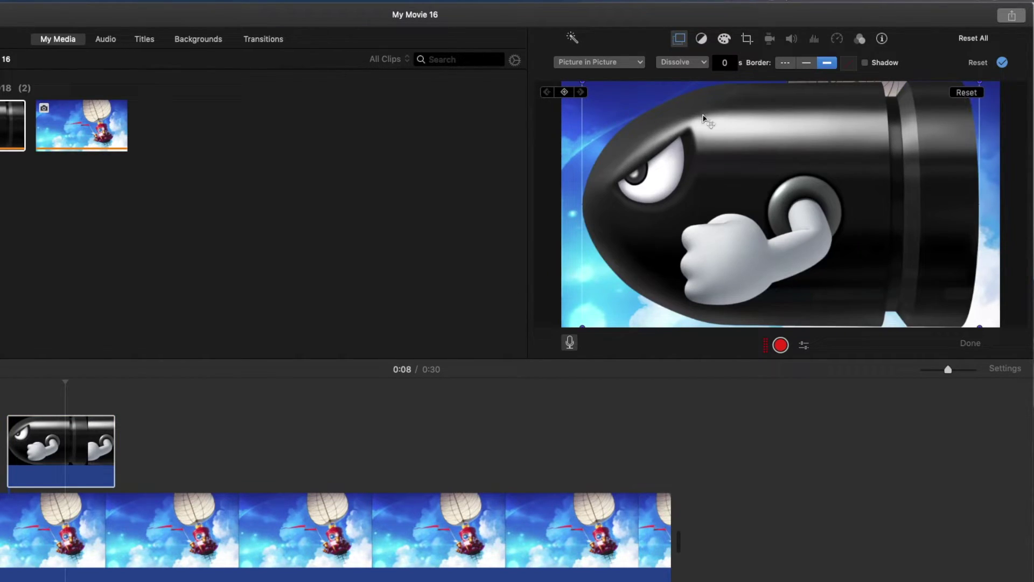
left_click_drag(584, 82, 893, 144)
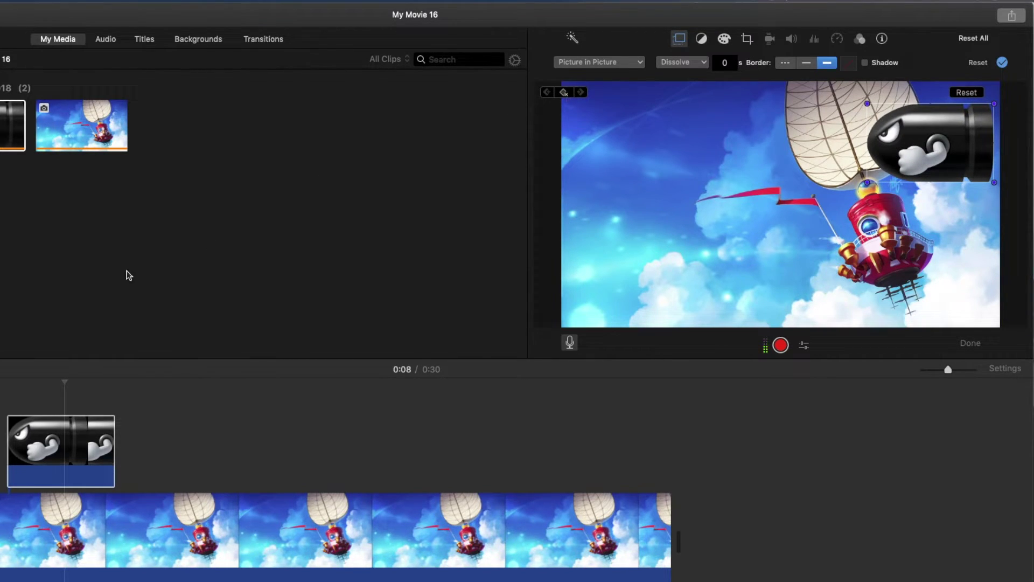
left_click(18, 403)
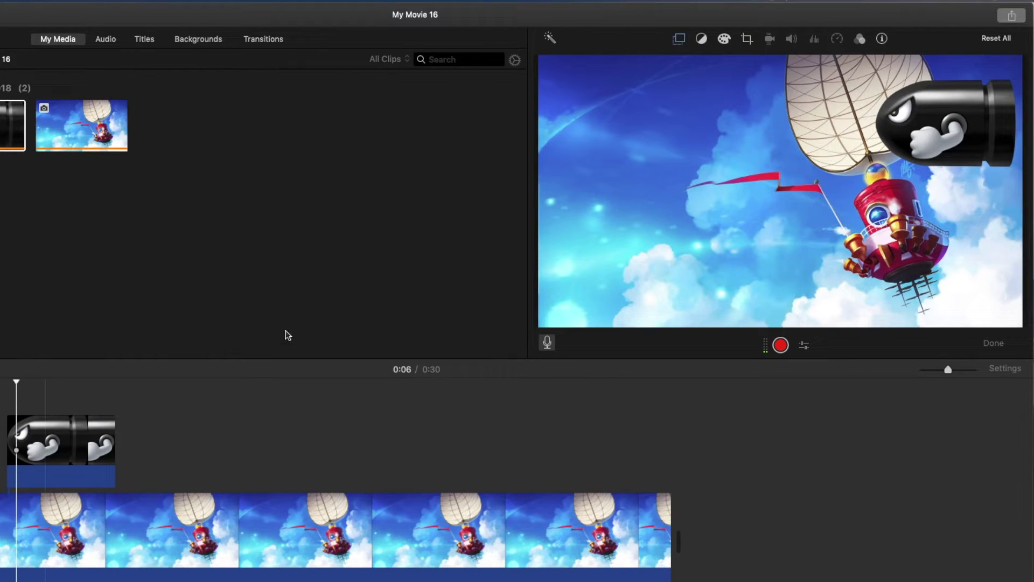
Move the bullet overlay to the scene's centre-left and add a keyframe at 0:09.
left_click(21, 445)
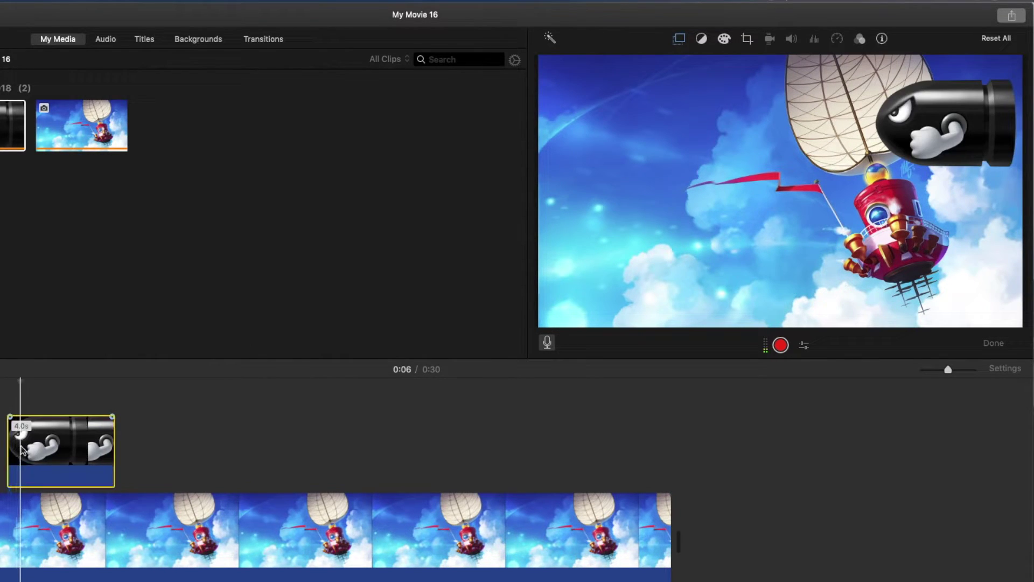
left_click_drag(946, 132, 594, 230)
left_click(570, 93)
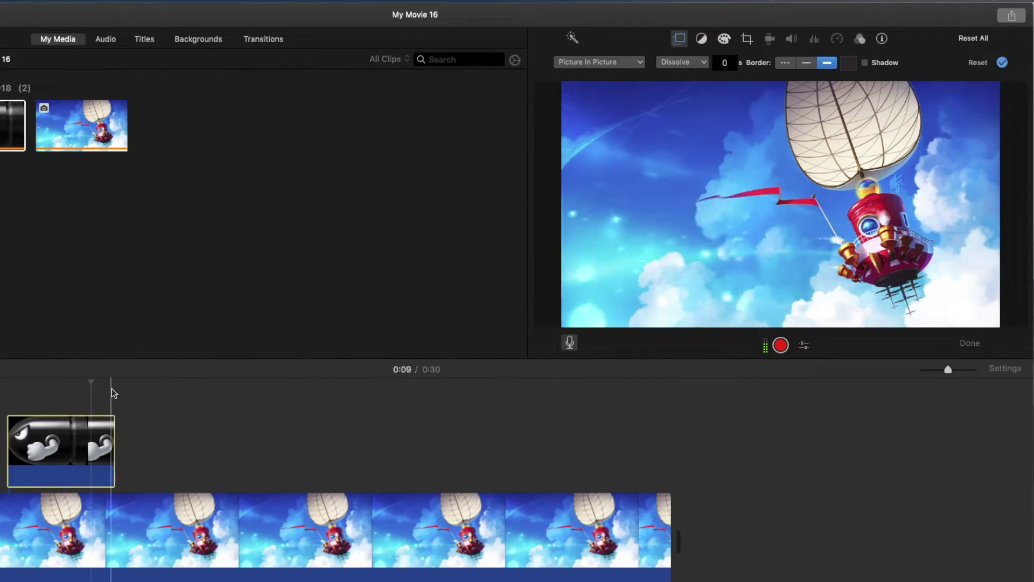
Reposition the bullet lower right, overlapping the airship's basket.
left_click(101, 407)
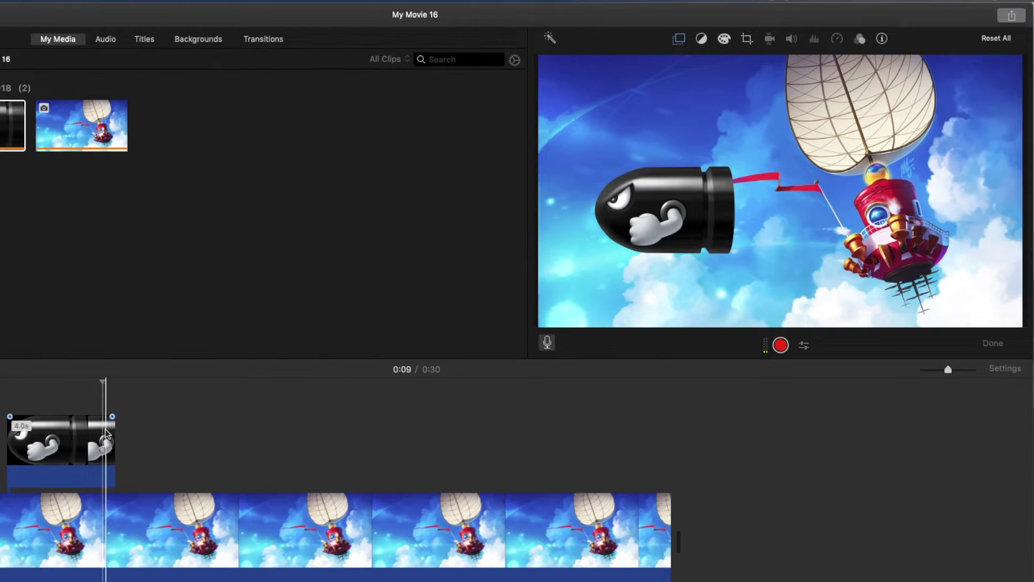
left_click(105, 428)
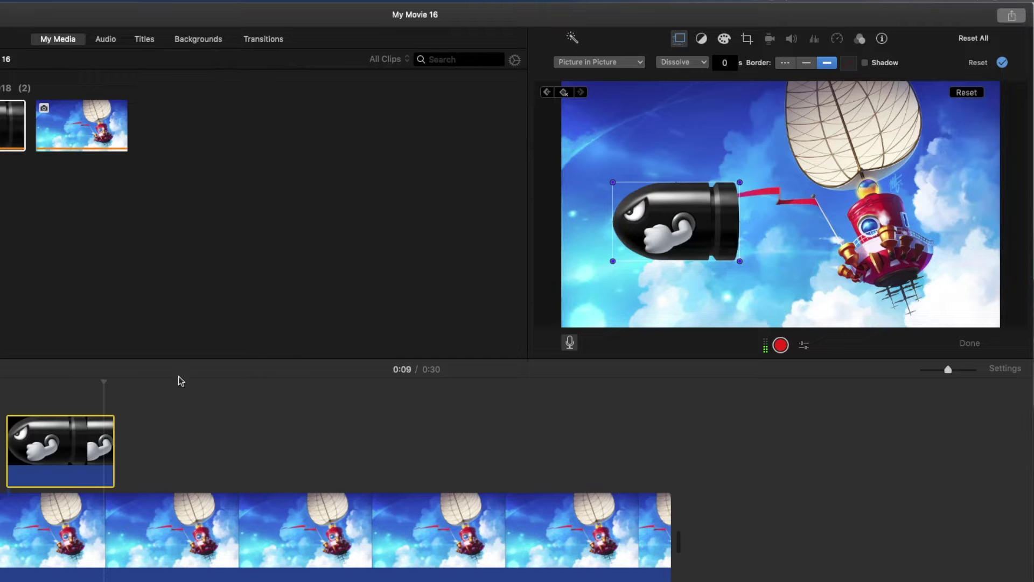
left_click_drag(668, 228, 739, 245)
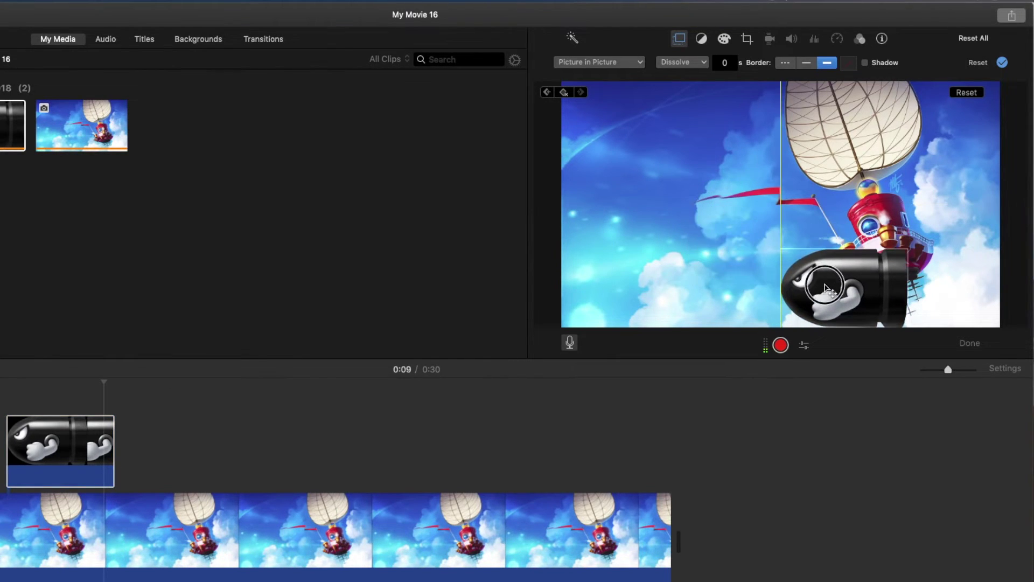
left_click_drag(825, 287, 829, 277)
left_click(105, 439)
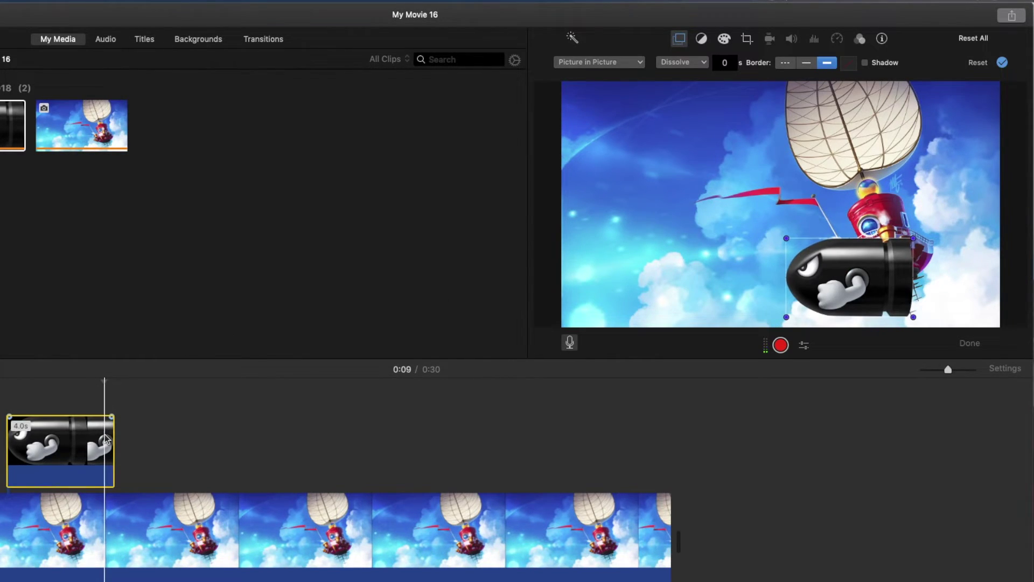
left_click(458, 487)
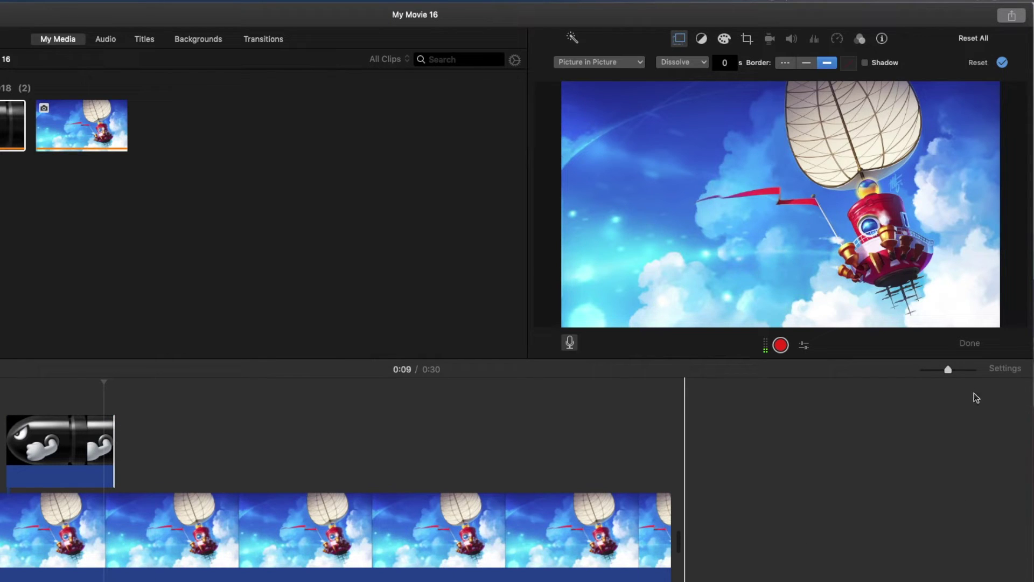
Zoom the timeline, add a keyframe, and drag the bullet mostly off the scene's left edge.
left_click(960, 369)
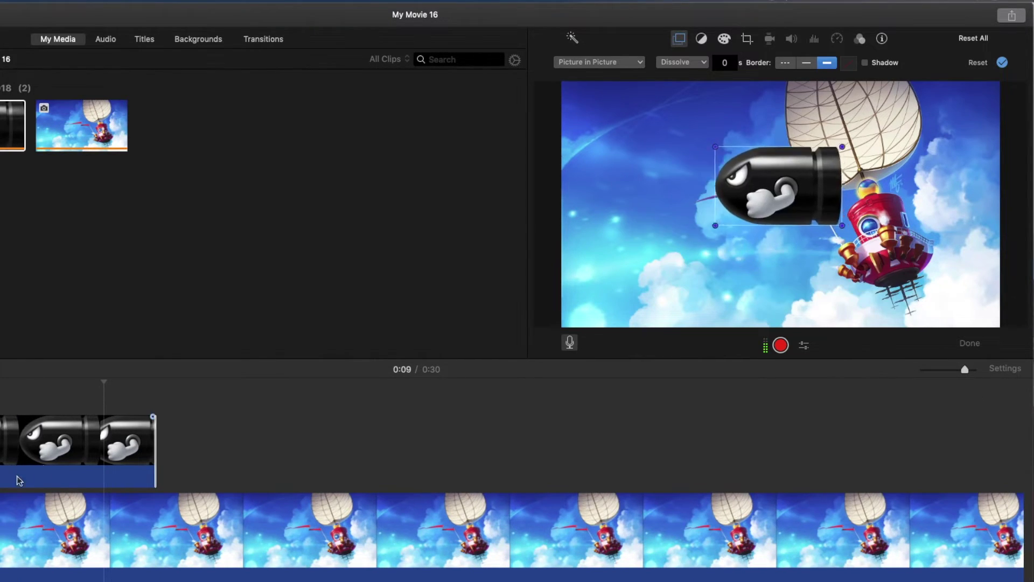
left_click(117, 474)
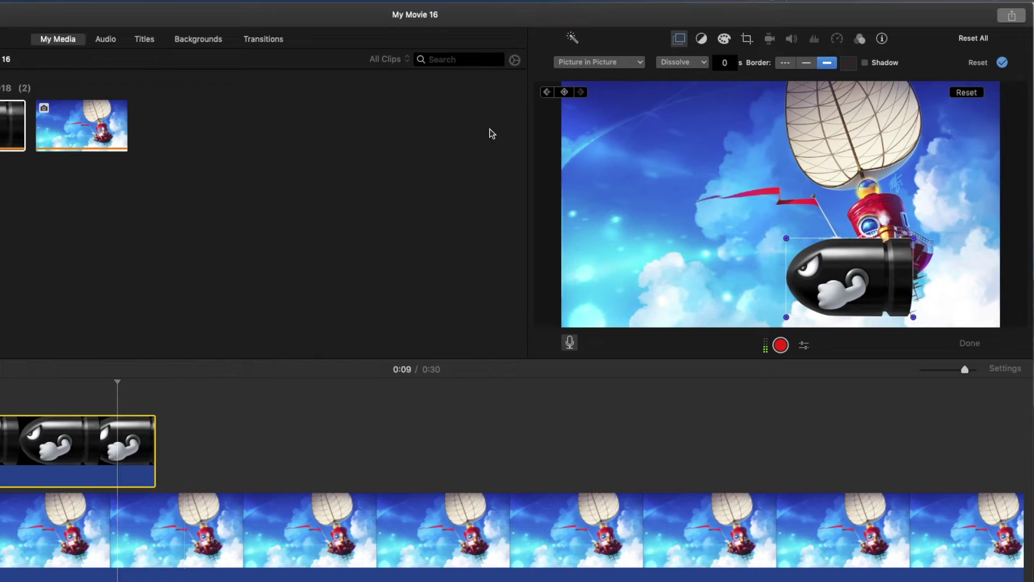
left_click(564, 93)
left_click(865, 273)
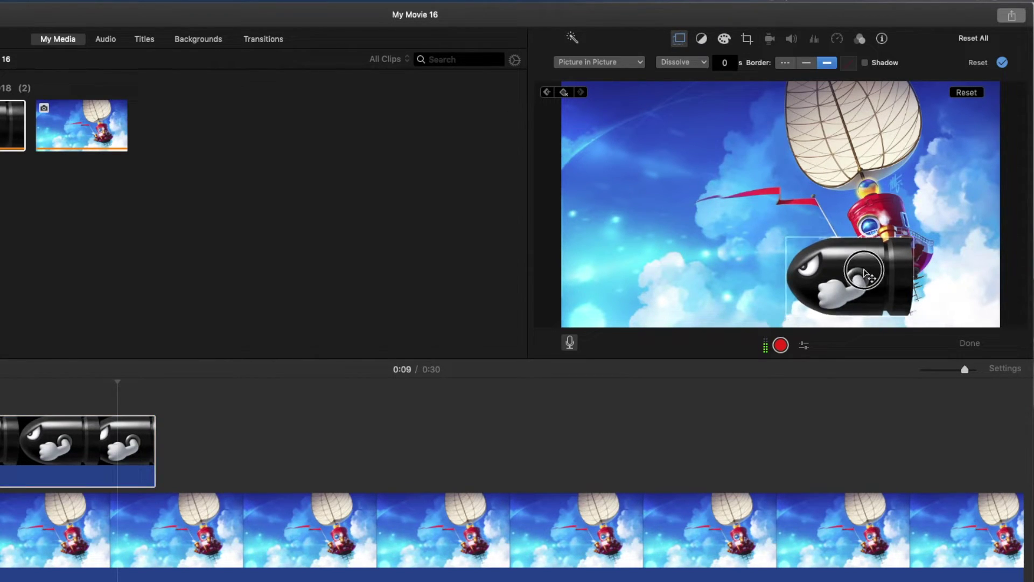
left_click_drag(864, 273, 535, 286)
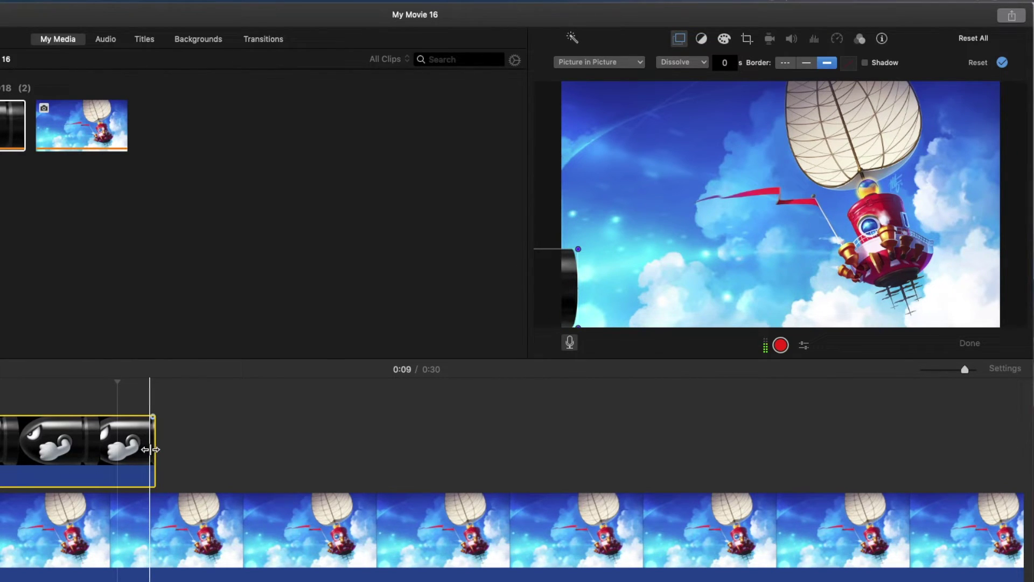
Add a final keyframe at 0:10 and apply the picture-in-picture changes.
left_click(149, 450)
left_click(148, 450)
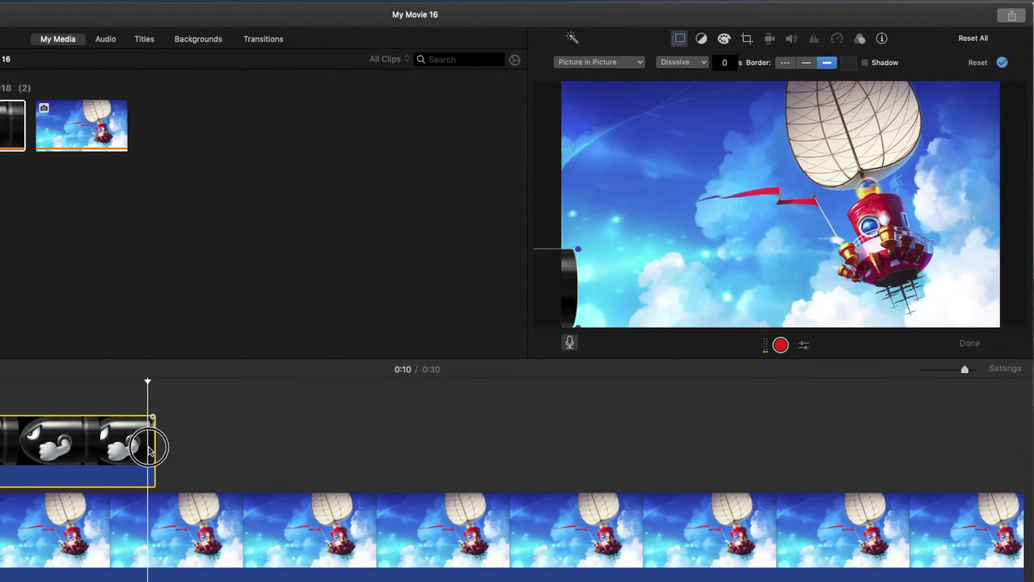
left_click(147, 449)
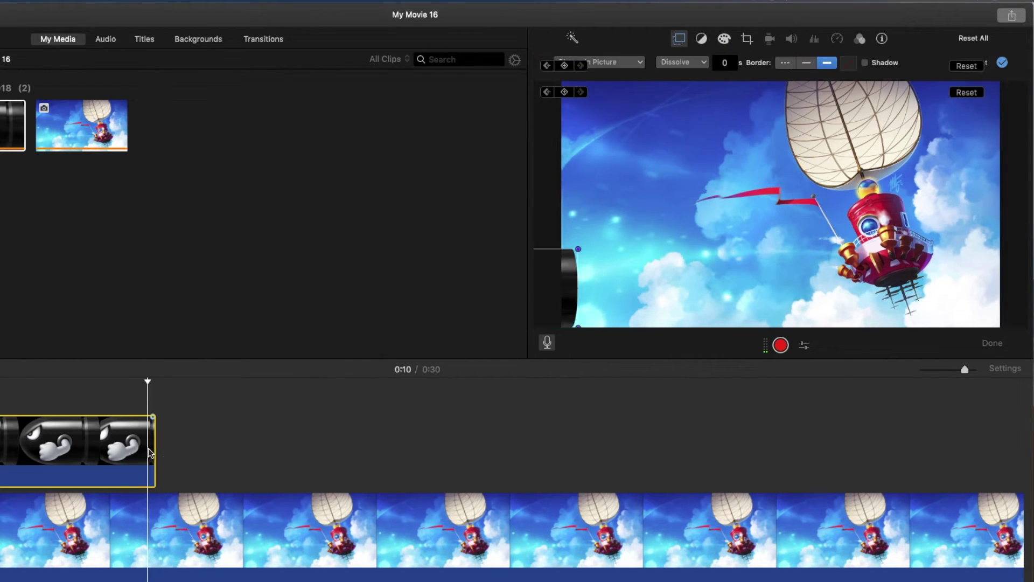
left_click(565, 92)
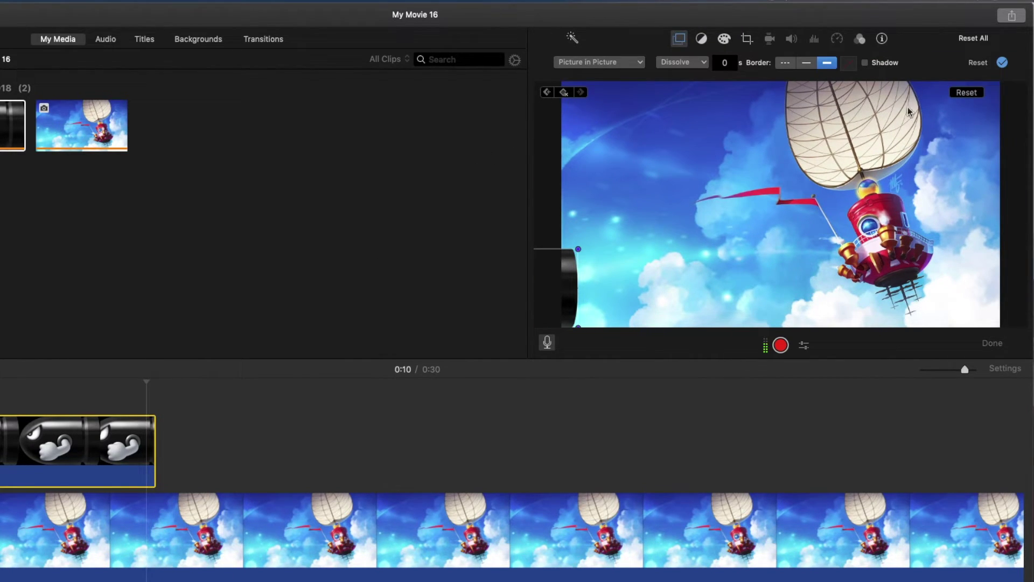
left_click(1002, 63)
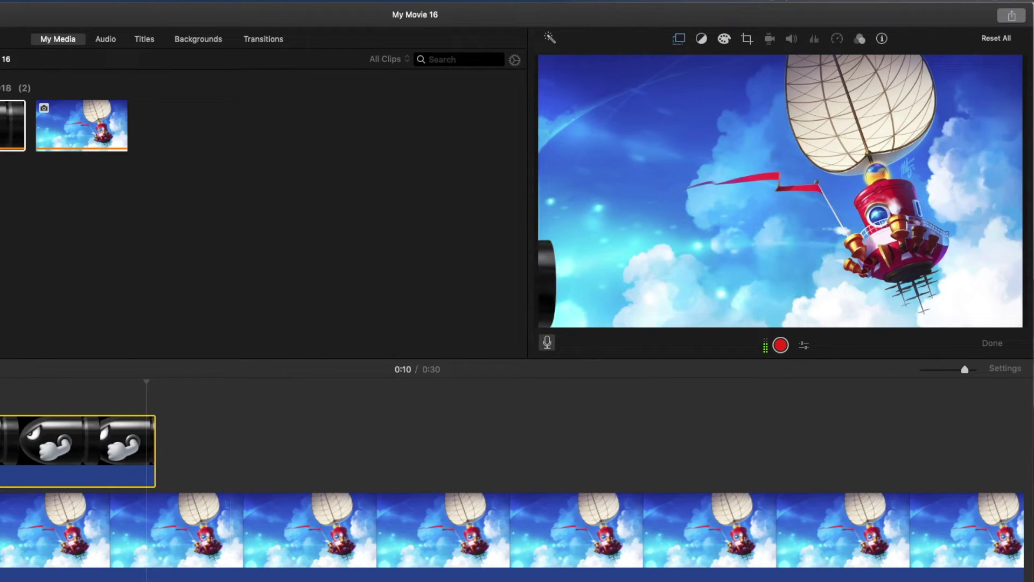
Play from just before the bullet clip to preview its keyframed flight past the airship.
scroll(27, 416, "up", 5)
left_click(27, 416)
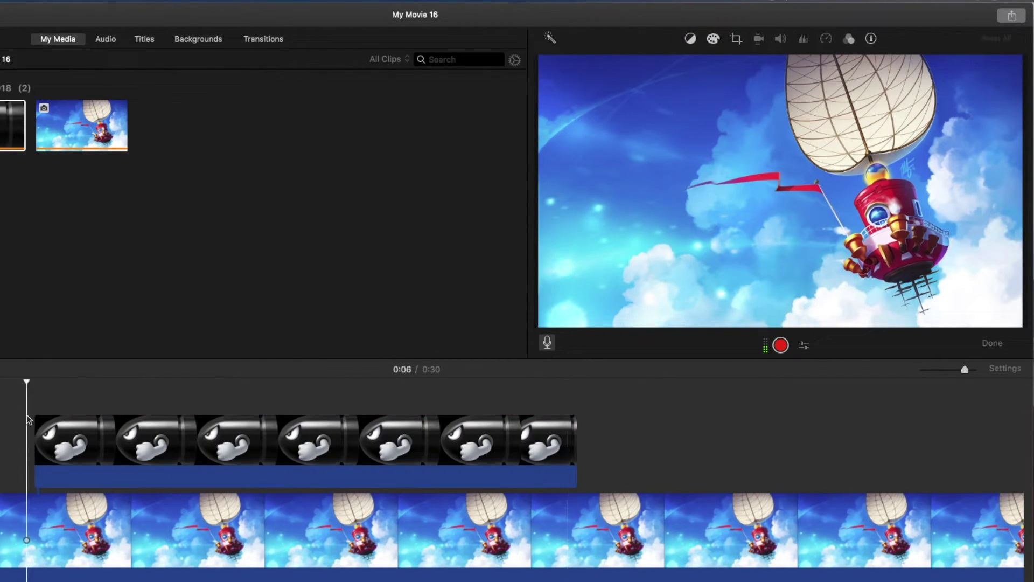
key("space")
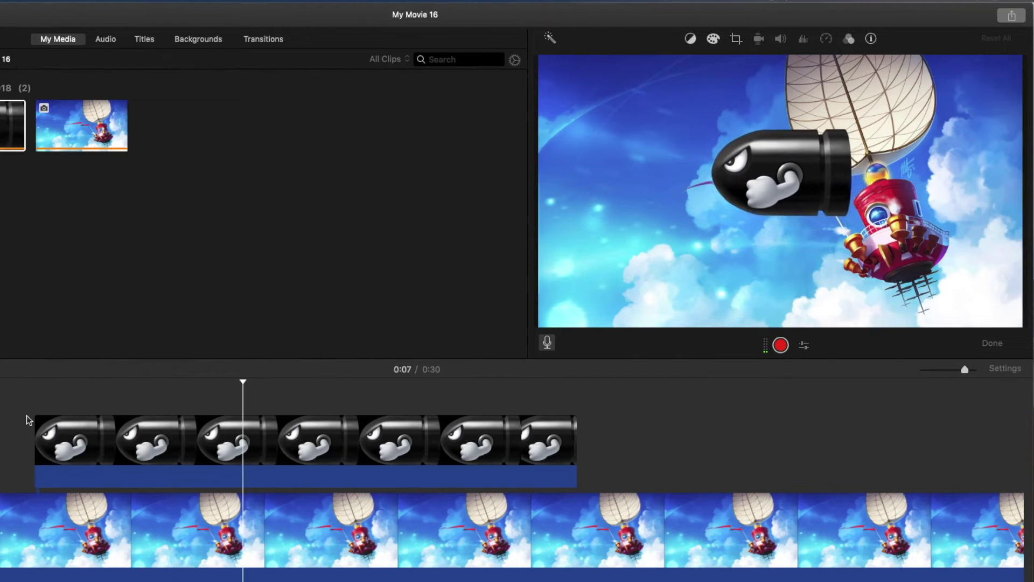